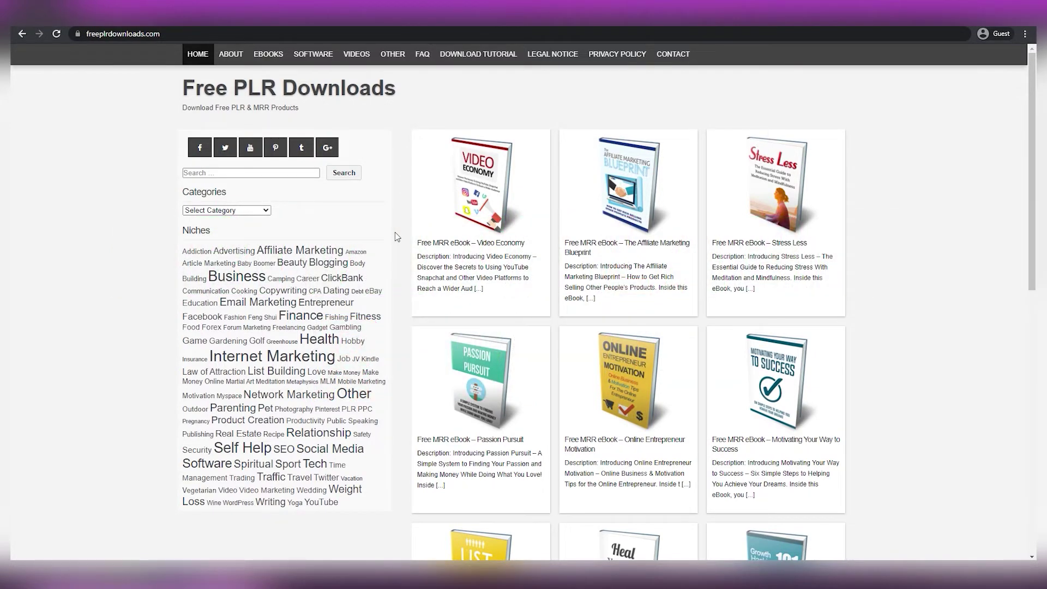
Step: Browse the Free PLR Downloads homepage and open the Make Money Online niche
scroll(464, 240, down, 10)
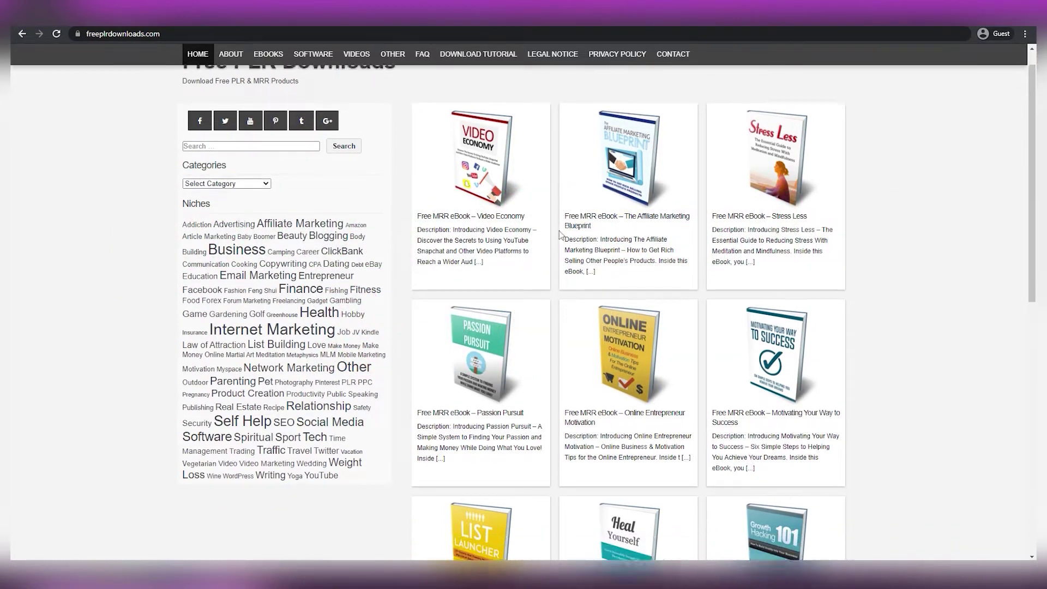
scroll(534, 231, up, 5)
scroll(533, 227, up, 5)
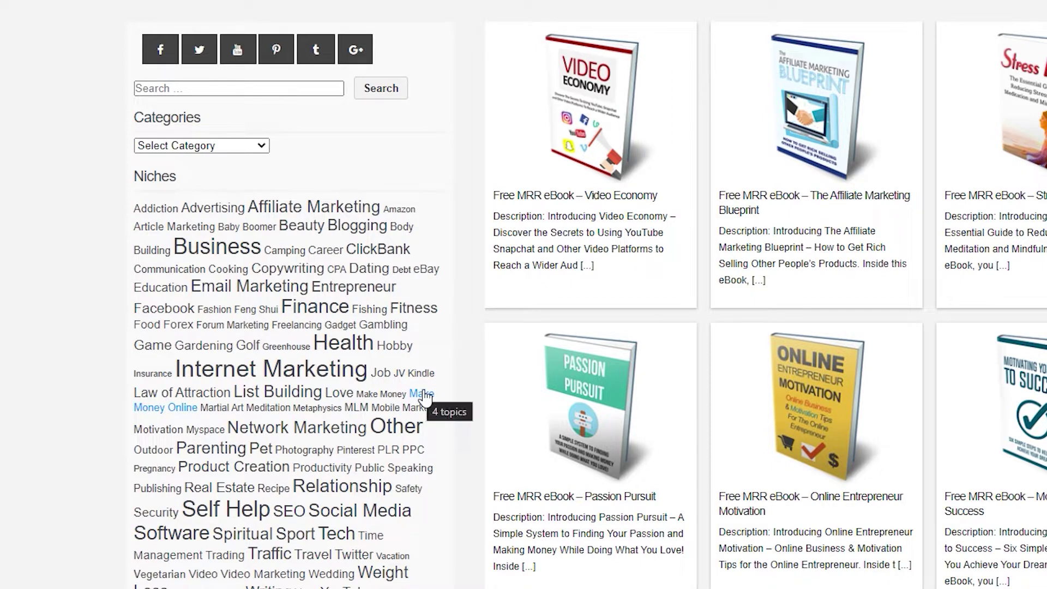
click(426, 397)
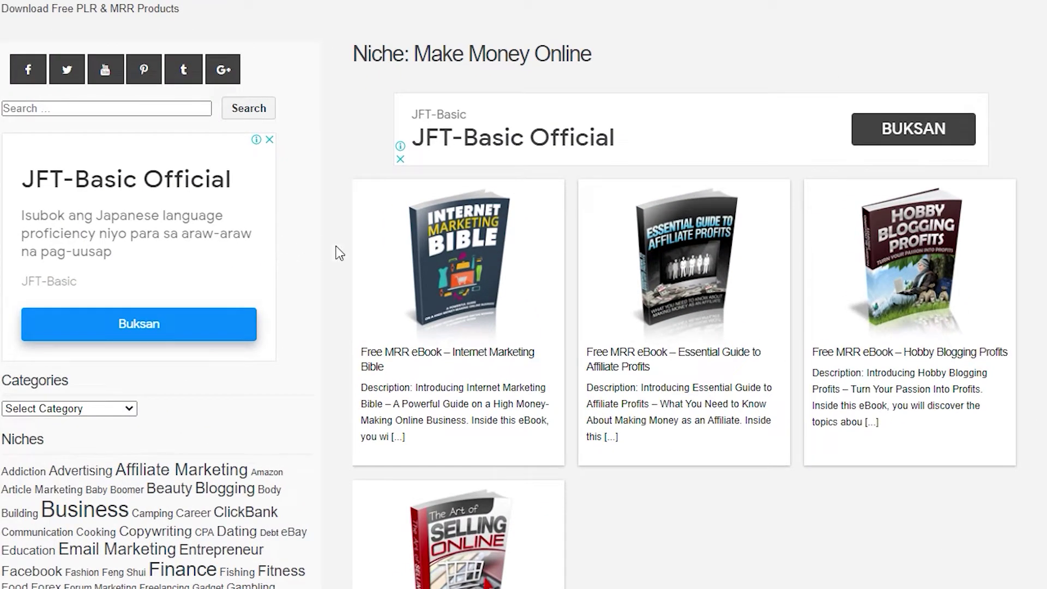
Step: Open the Internet Marketing Bible eBook page and clear the browser's address bar
scroll(362, 278, down, 3)
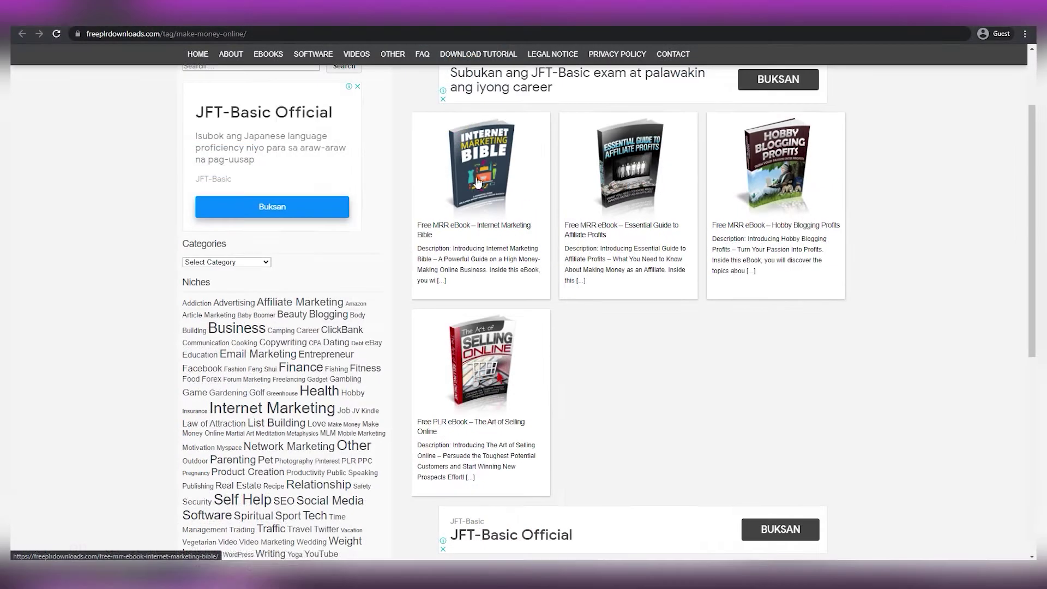
click(430, 173)
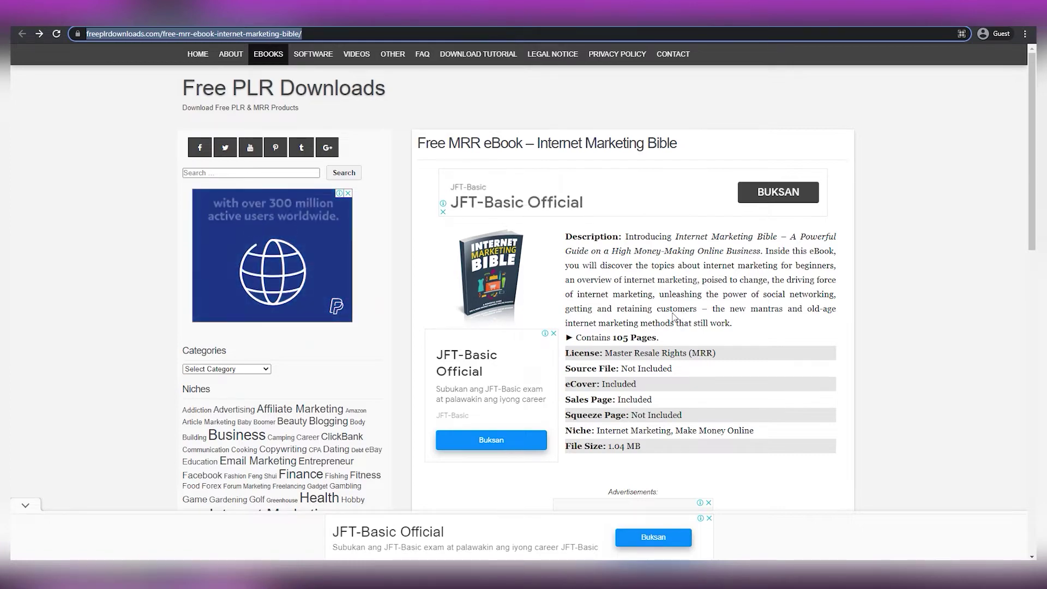
scroll(681, 312, down, 5)
scroll(679, 306, up, 8)
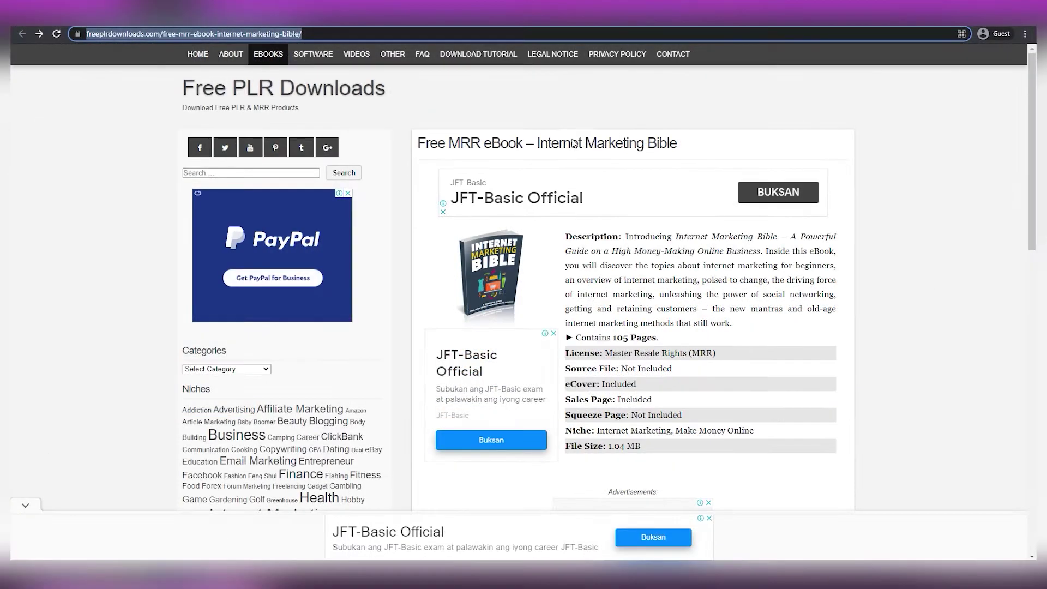
click(923, 183)
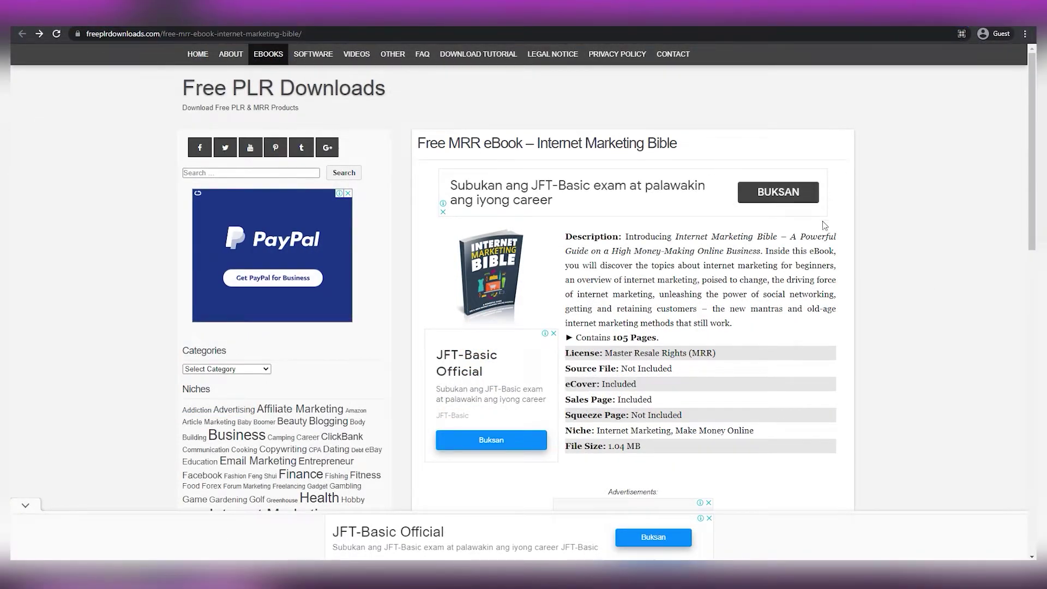
scroll(820, 259, down, 9)
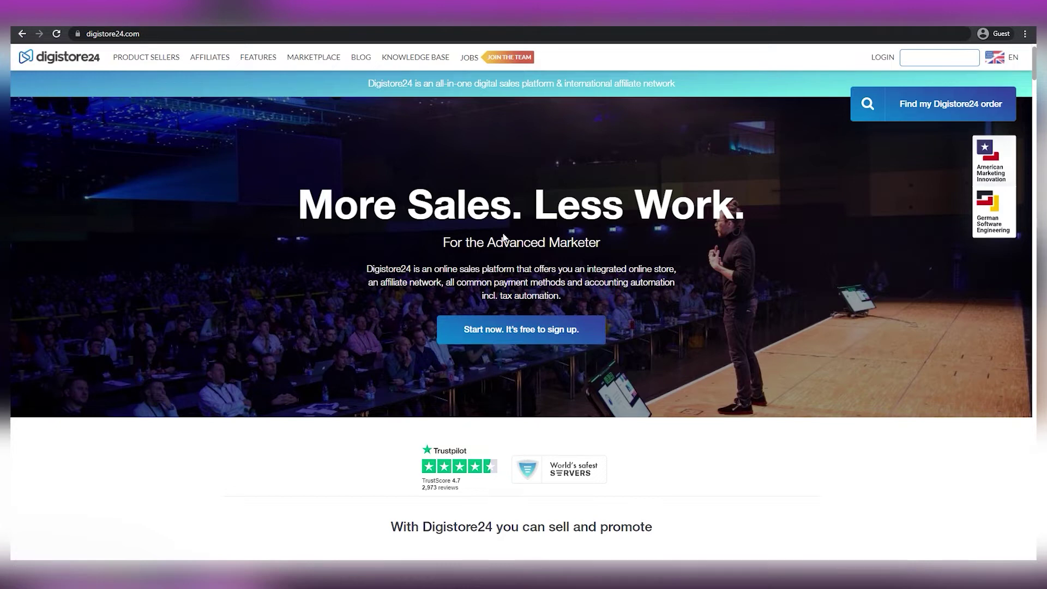
drag(366, 270, 728, 297)
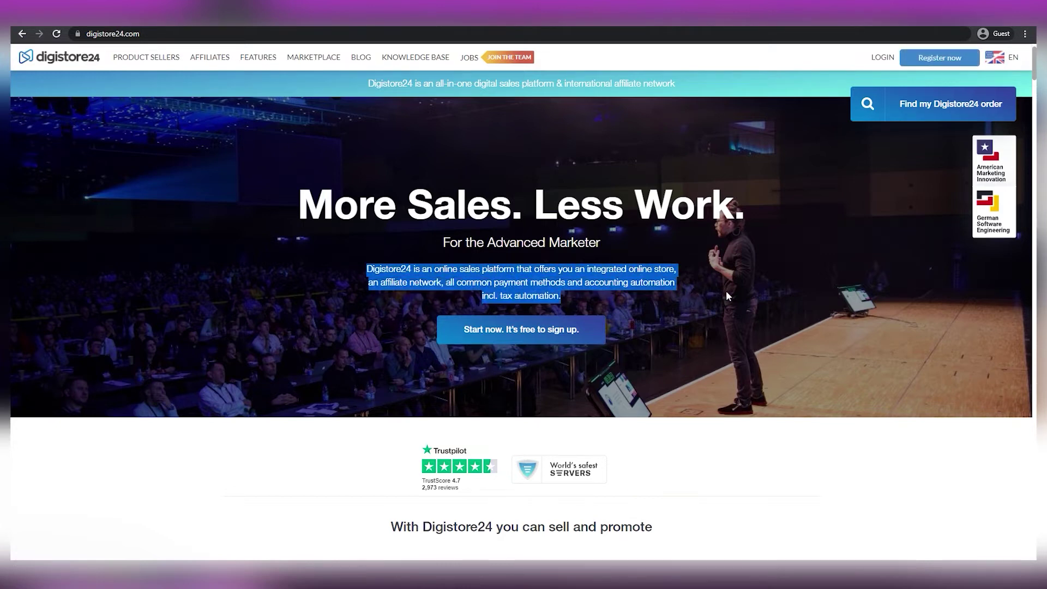
click(772, 293)
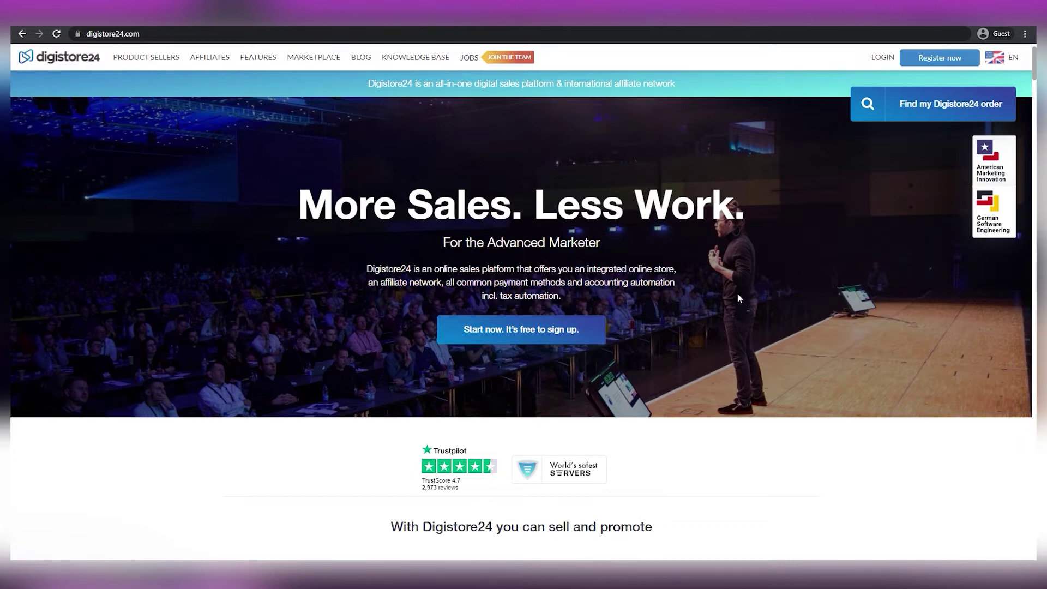
scroll(735, 284, down, 1)
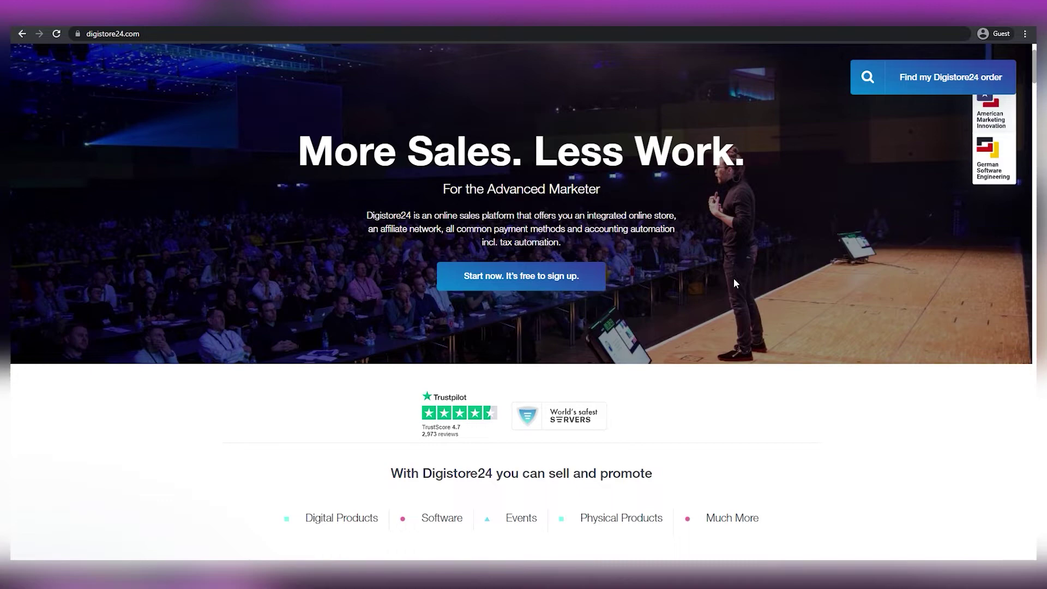
Step: Scroll through the Digistore24 signup page to review the registration form
scroll(731, 269, up, 1)
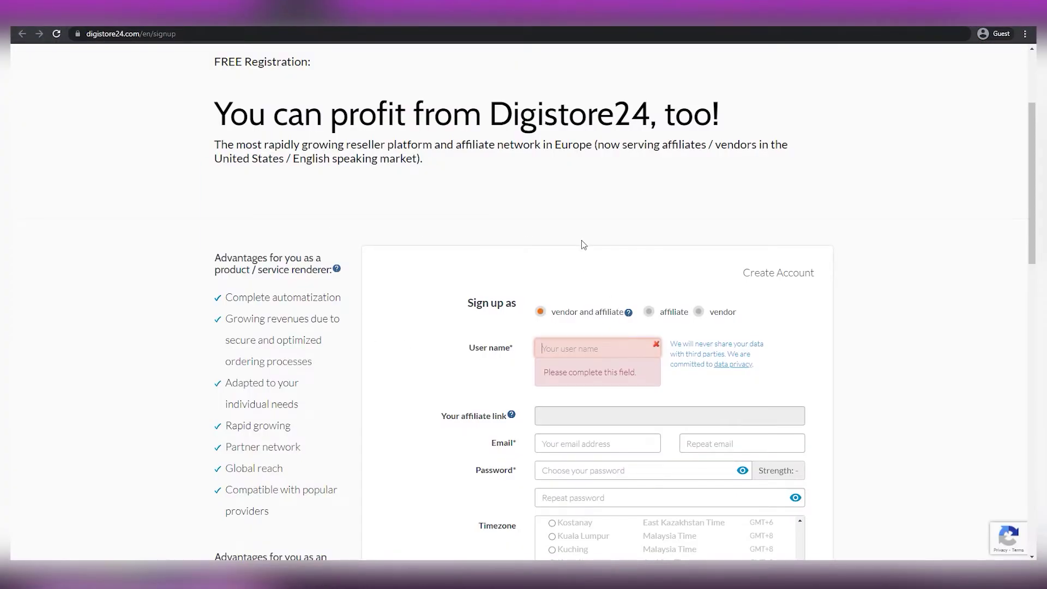
scroll(584, 244, down, 12)
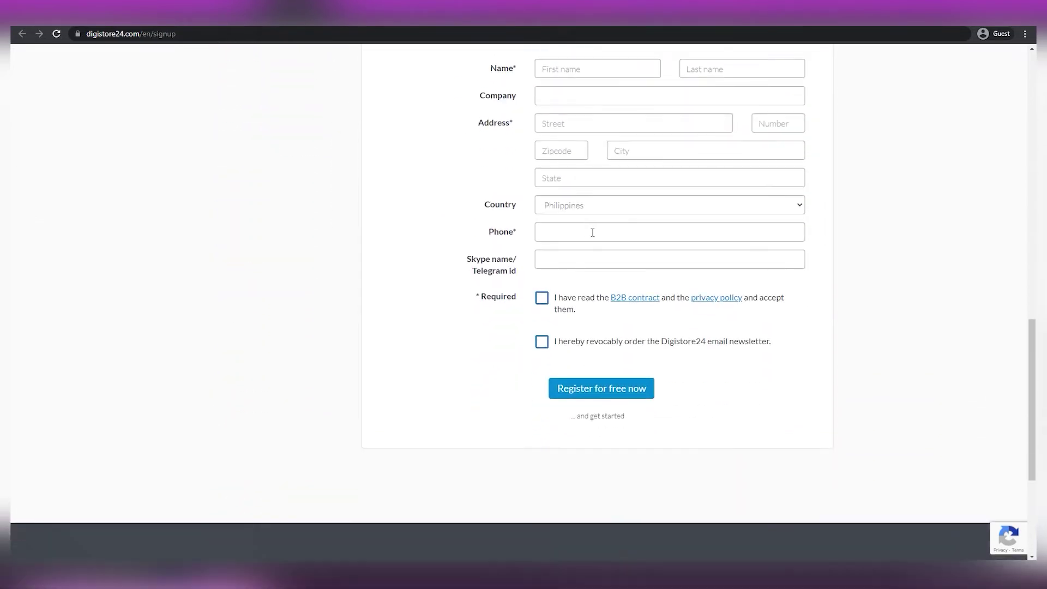
scroll(838, 246, up, 6)
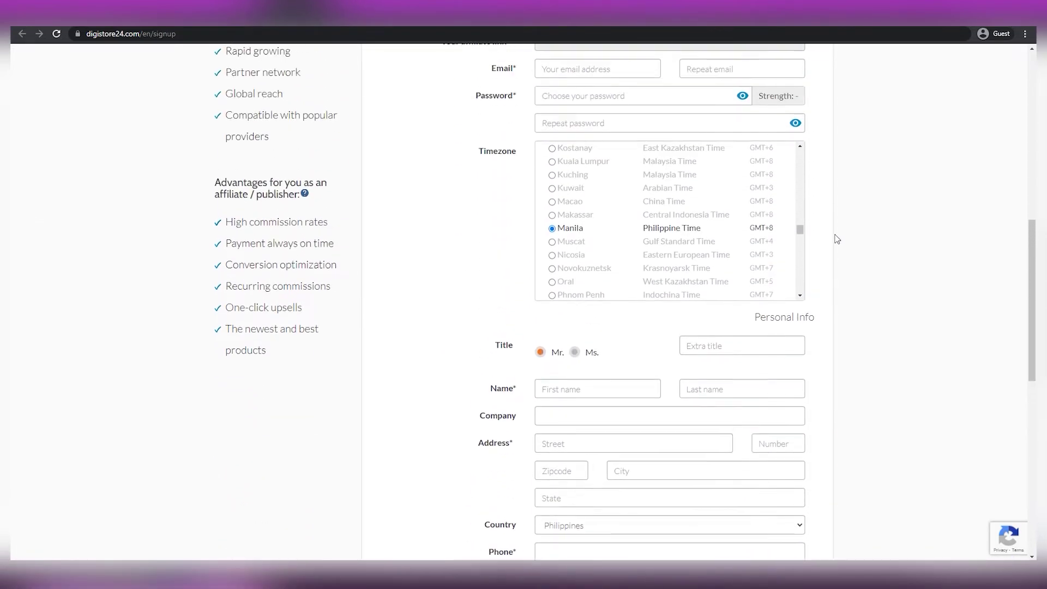
scroll(838, 239, up, 4)
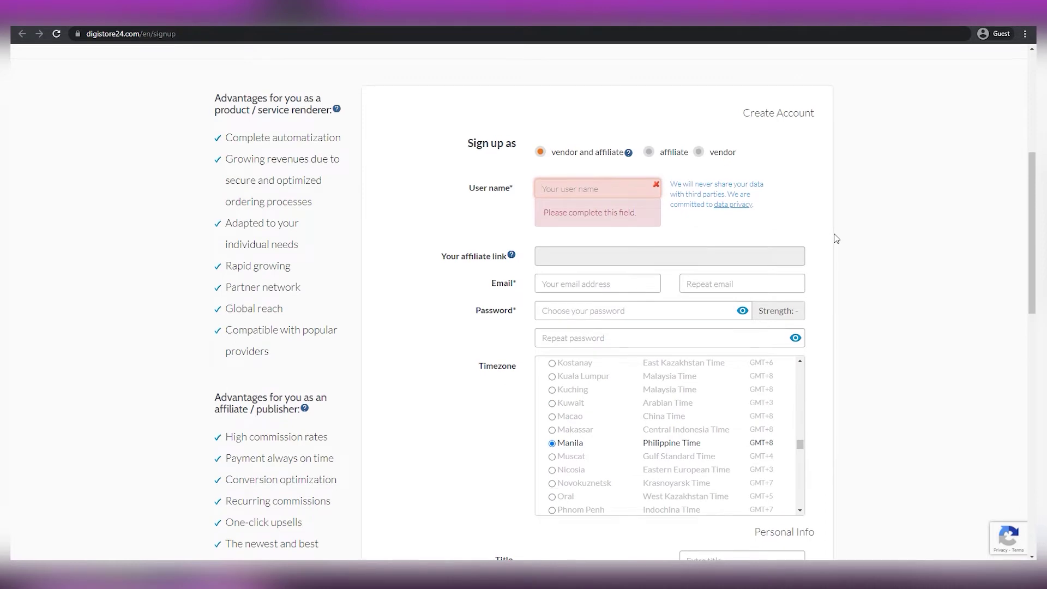
scroll(829, 242, up, 1)
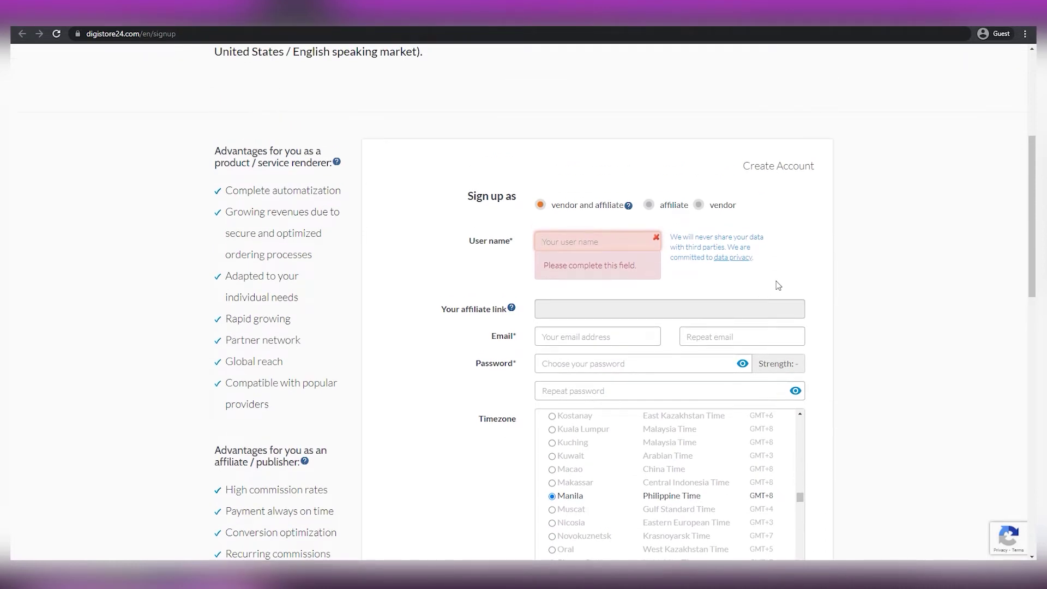
scroll(791, 289, up, 1)
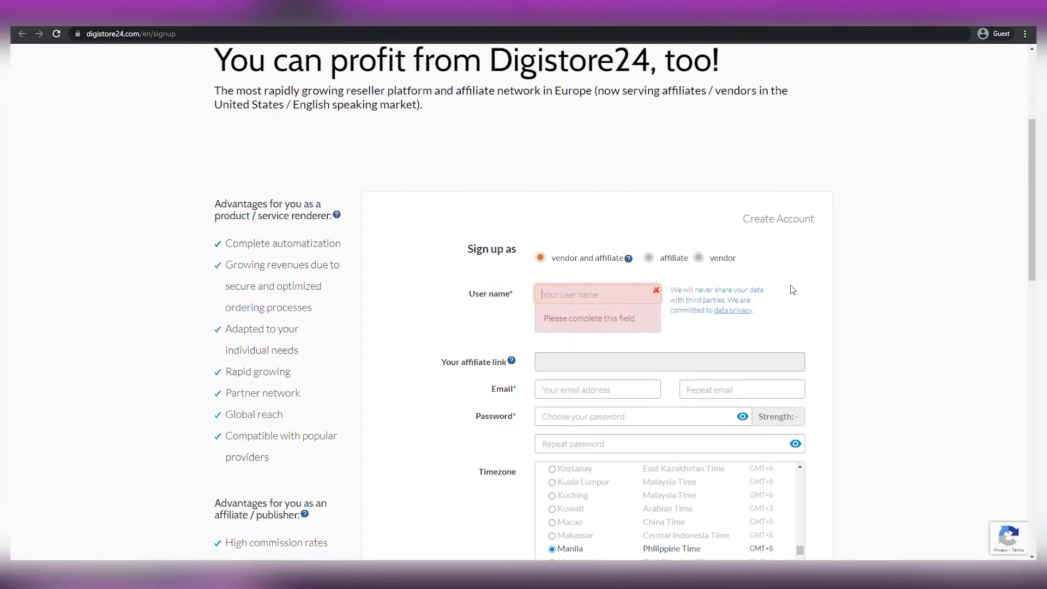
scroll(734, 221, up, 4)
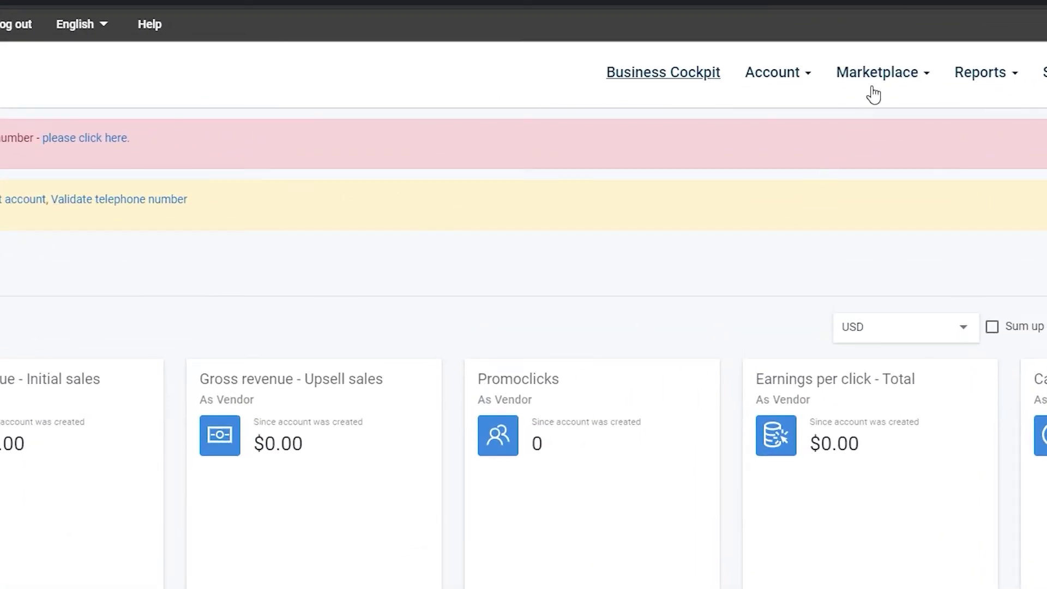
click(910, 76)
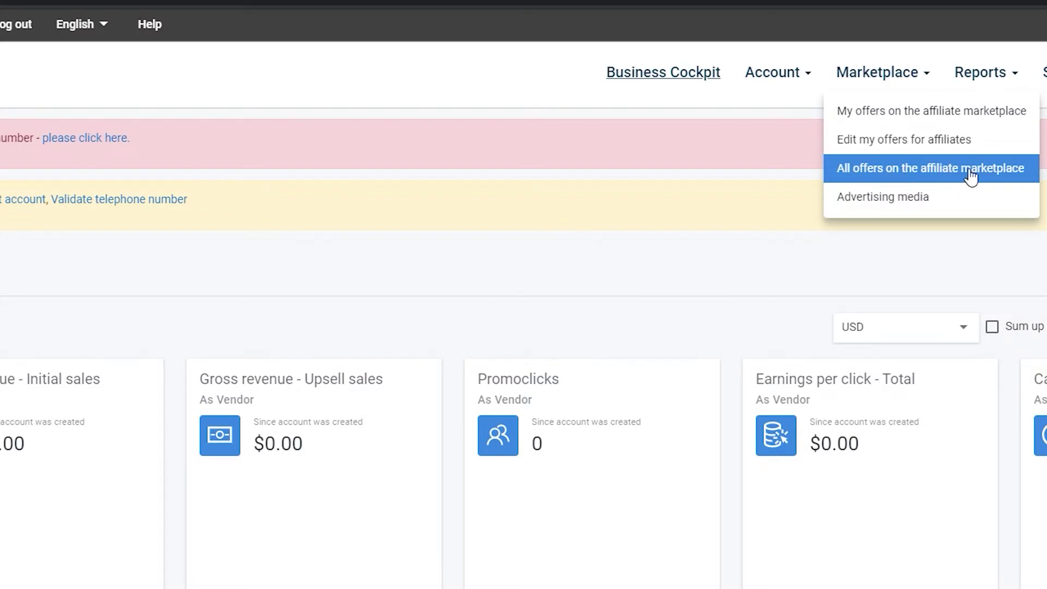
click(1001, 170)
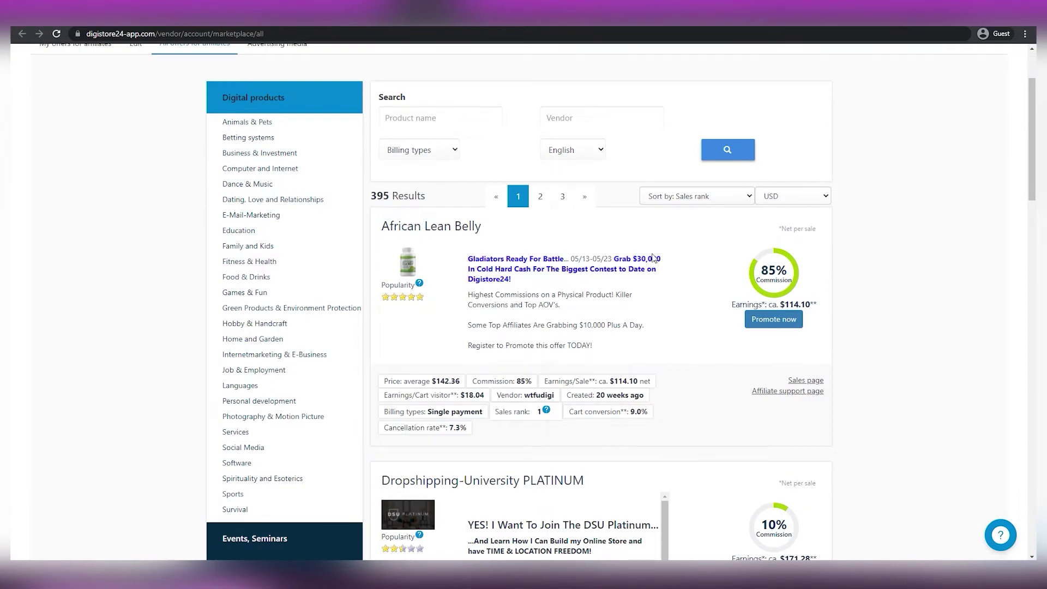
scroll(655, 254, down, 20)
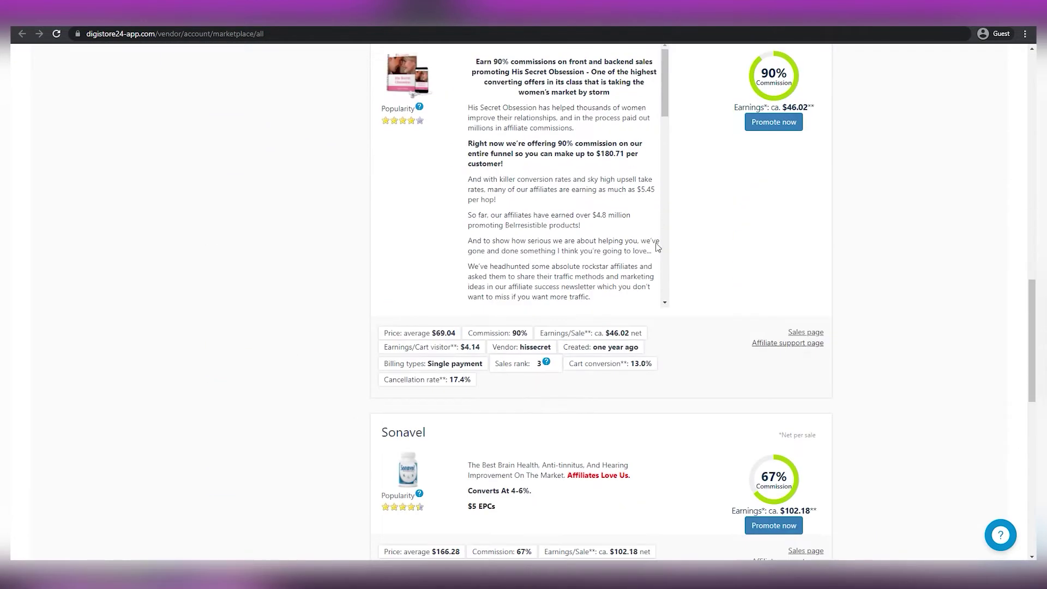
scroll(658, 247, down, 9)
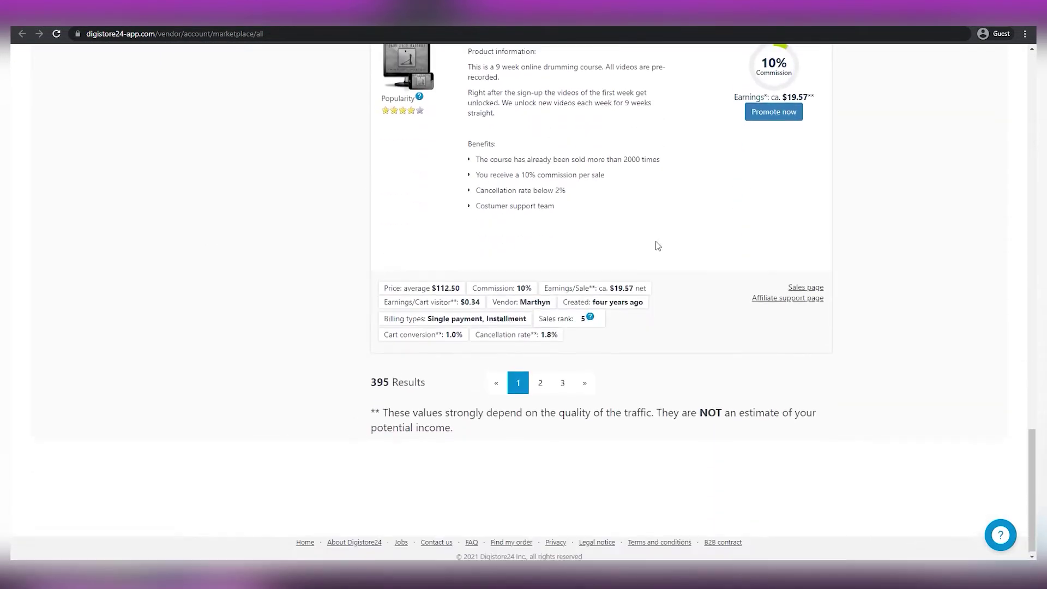
scroll(659, 246, up, 6)
scroll(657, 246, up, 20)
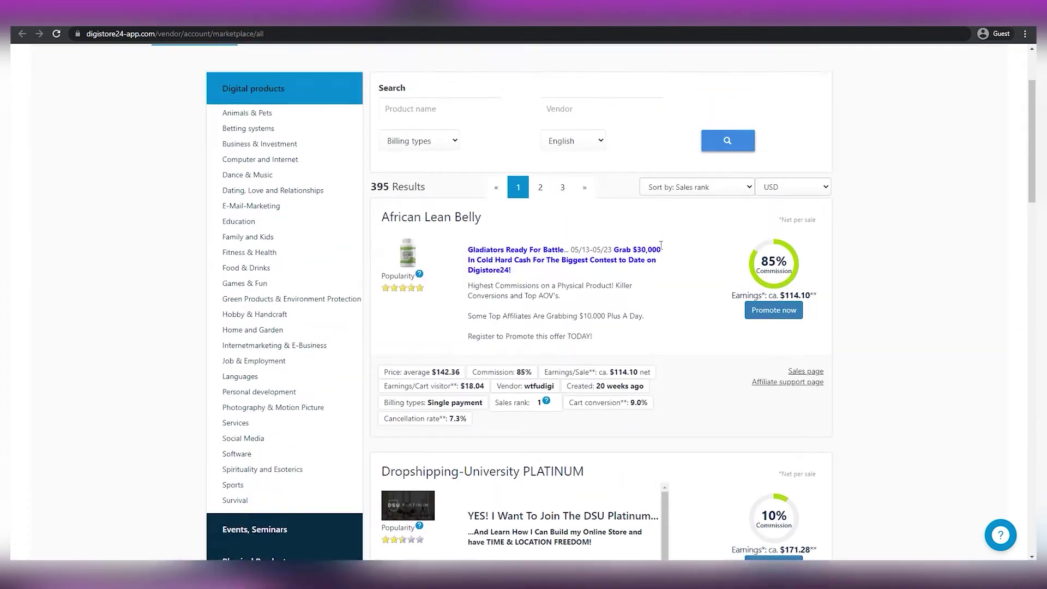
scroll(510, 253, down, 2)
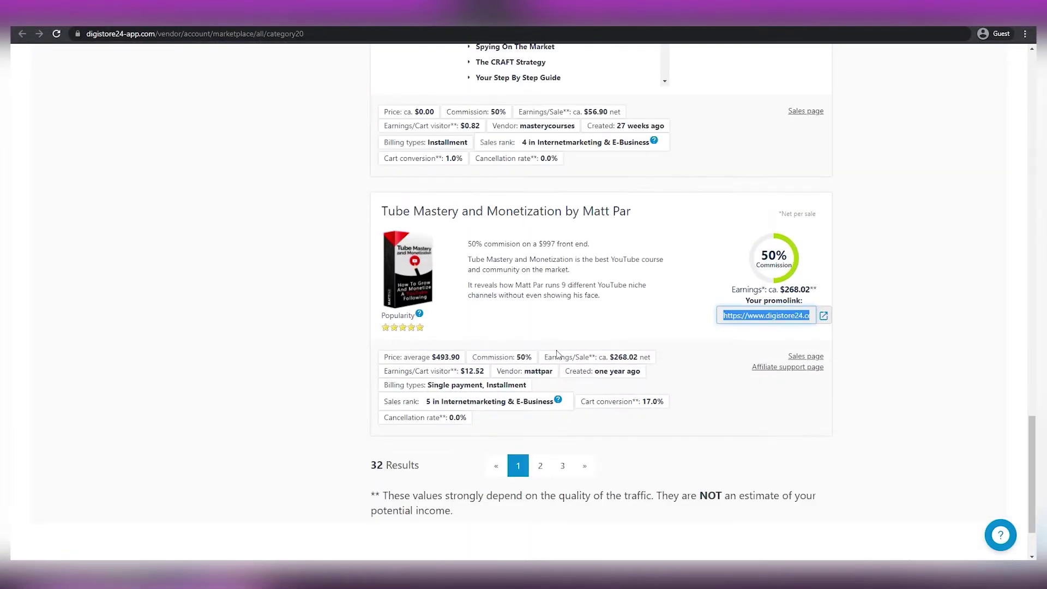
Step: Scroll the Internetmarketing & E-Business offers to locate Tube Mastery and Monetization
scroll(692, 279, up, 2)
scroll(687, 280, up, 12)
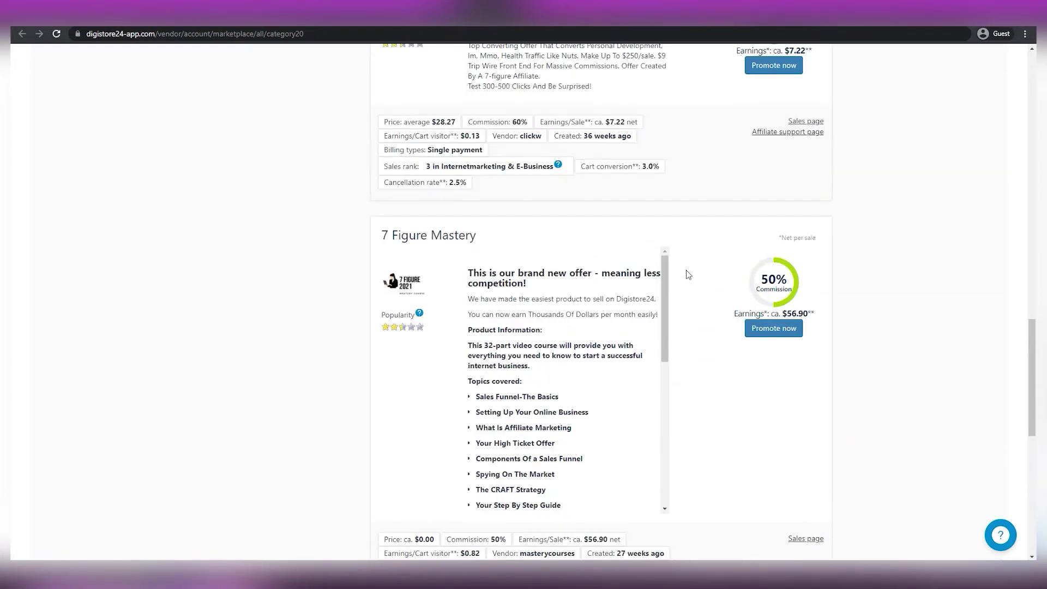
scroll(691, 272, up, 15)
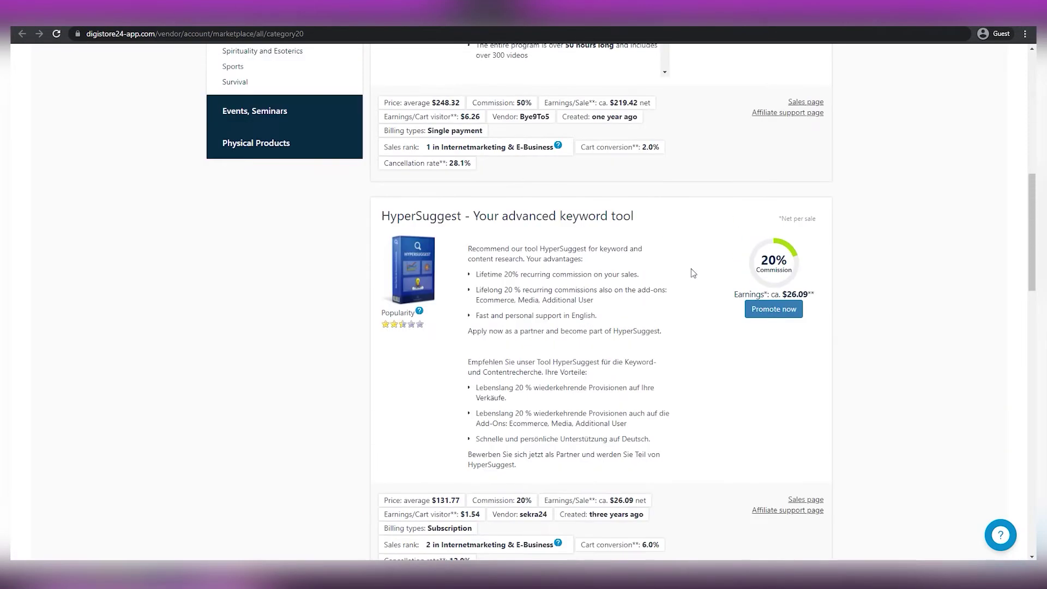
scroll(691, 270, up, 4)
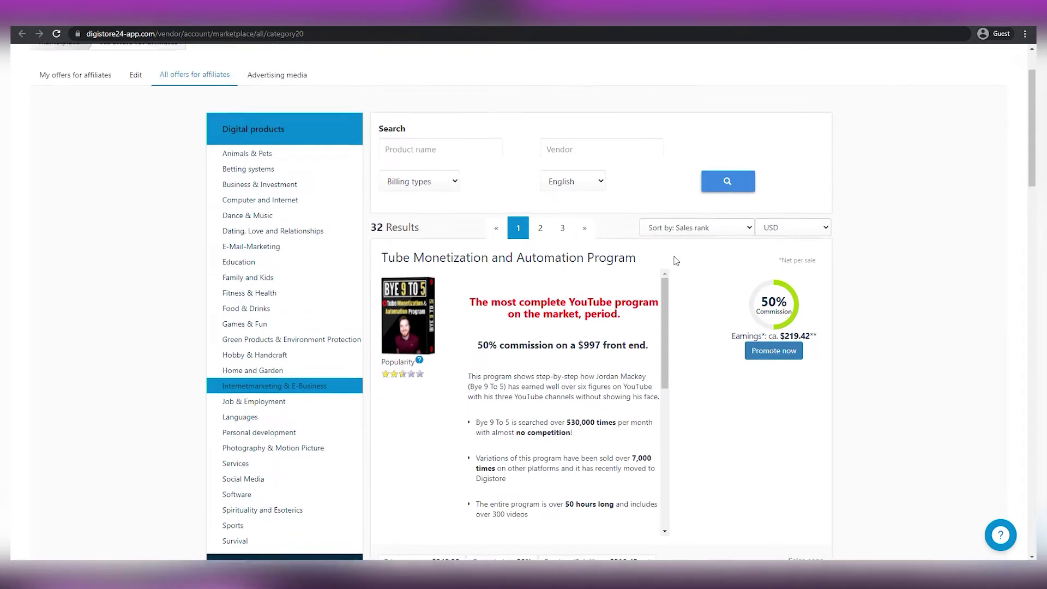
scroll(701, 355, down, 2)
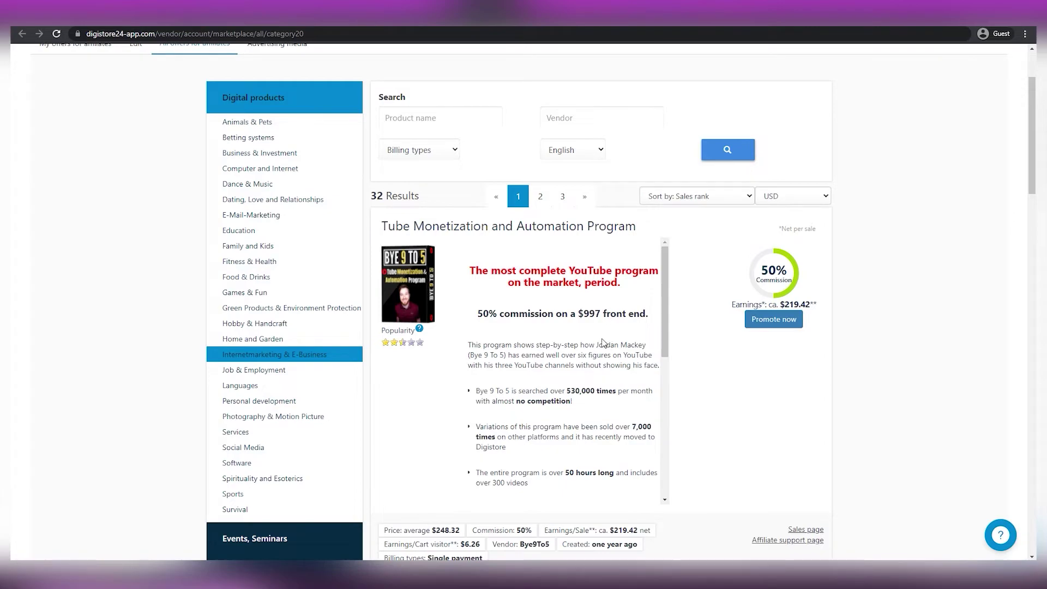
scroll(536, 374, down, 15)
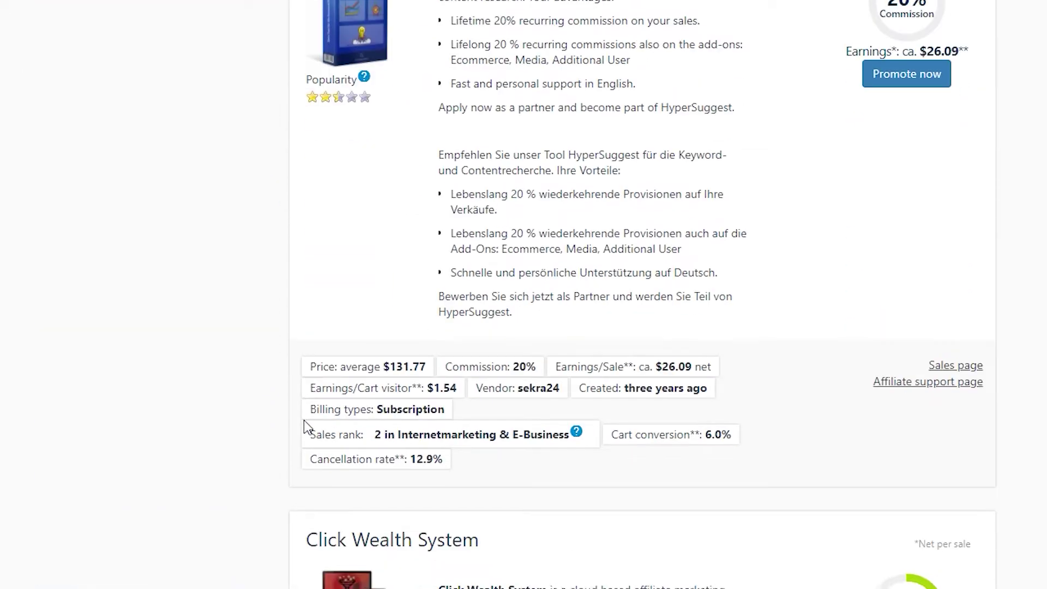
scroll(306, 417, down, 20)
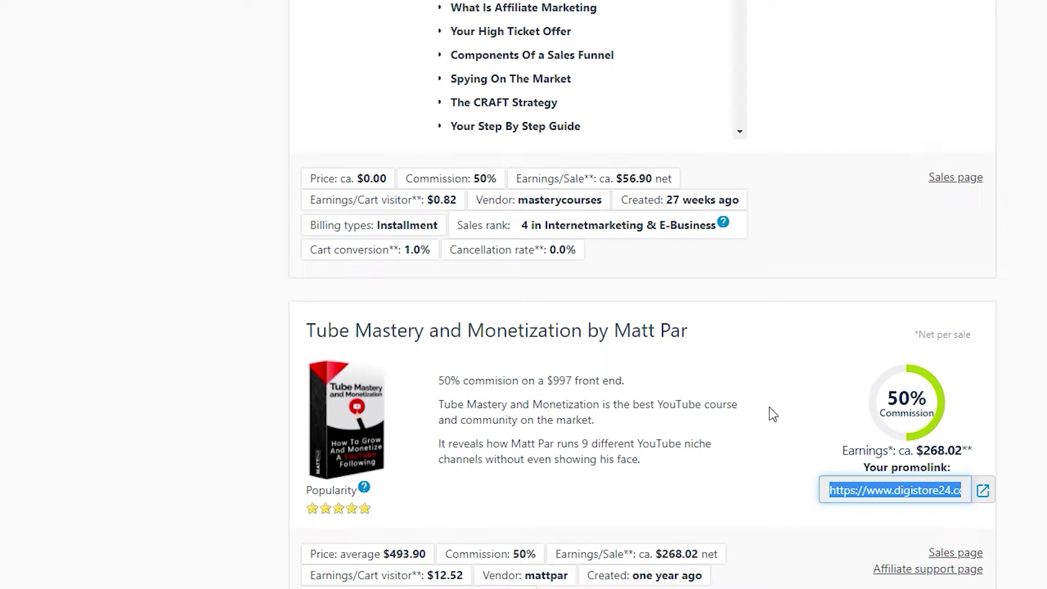
Step: Highlight the 'Tube Mastery and Monetization by Matt Par' offer title for copying
scroll(689, 397, down, 3)
scroll(688, 397, up, 2)
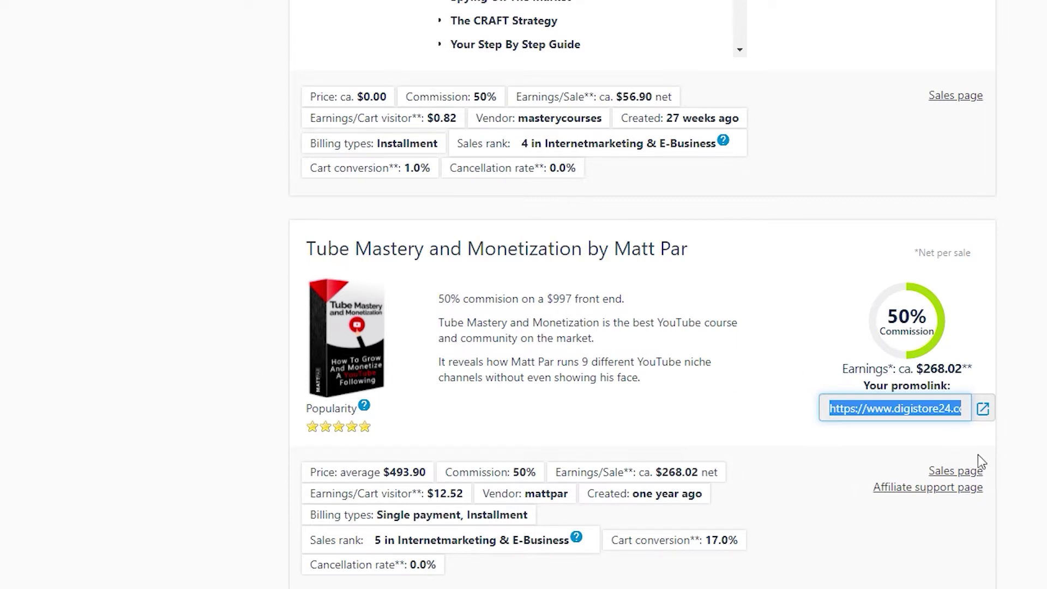
drag(306, 257, 718, 249)
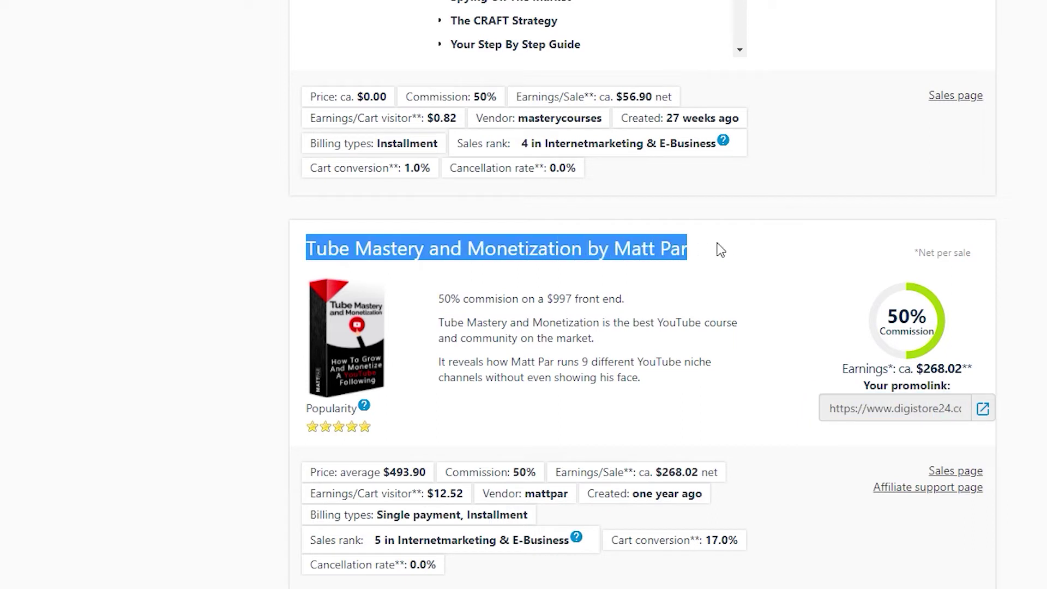
click(158, 284)
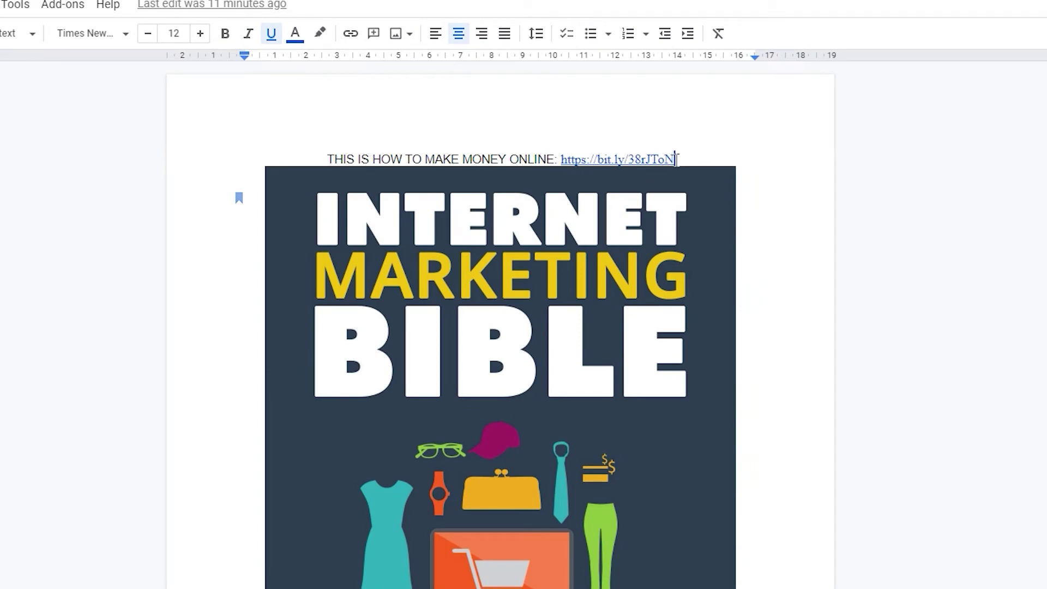
drag(676, 159, 568, 162)
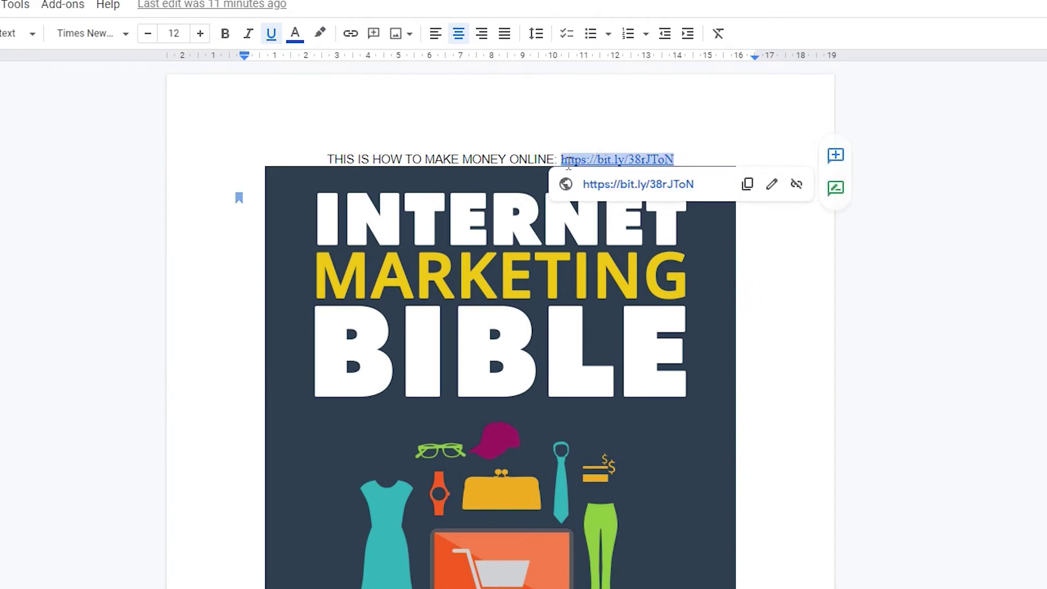
click(664, 125)
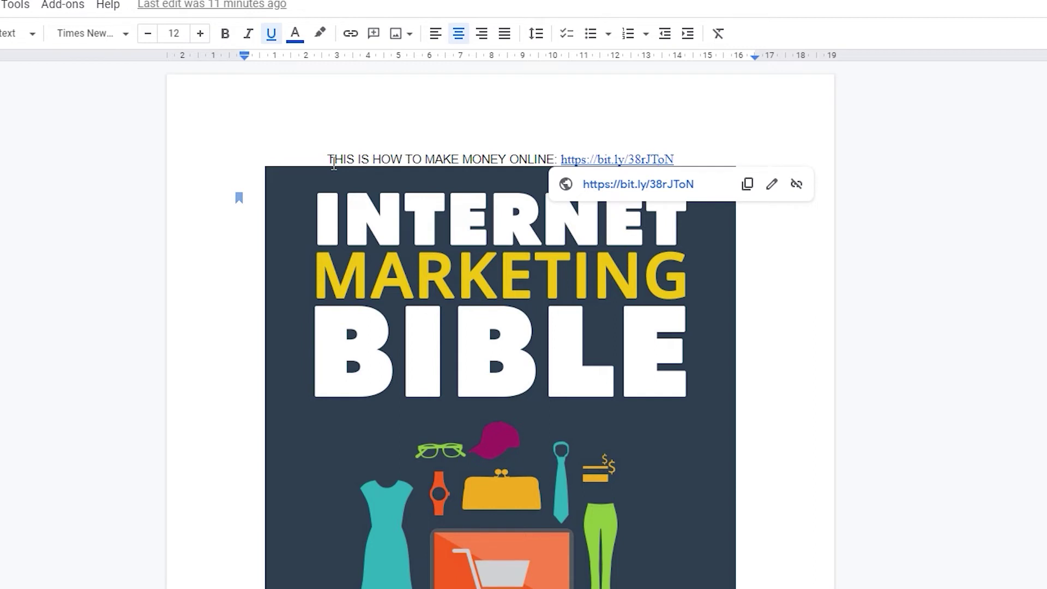
drag(328, 161, 555, 162)
click(782, 299)
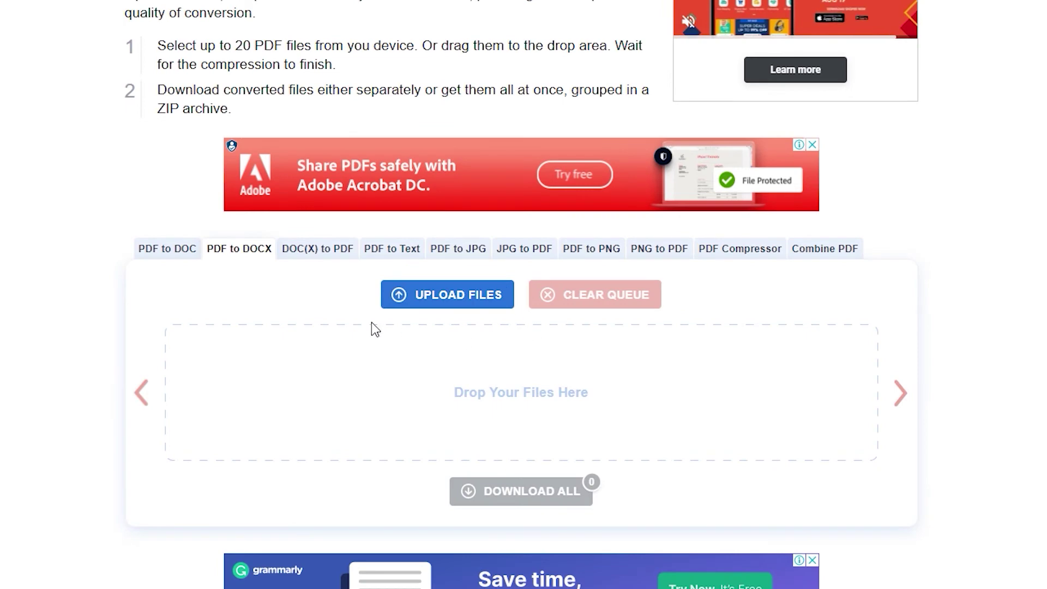
Step: Switch pdf2docx.com to the DOC(X) to PDF converter
click(318, 265)
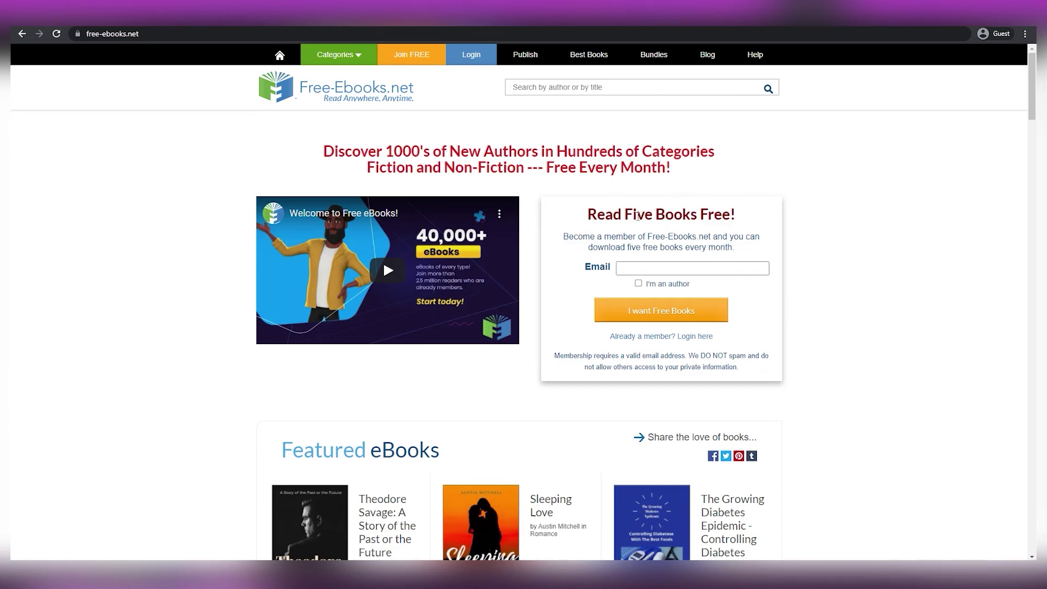
scroll(790, 240, down, 10)
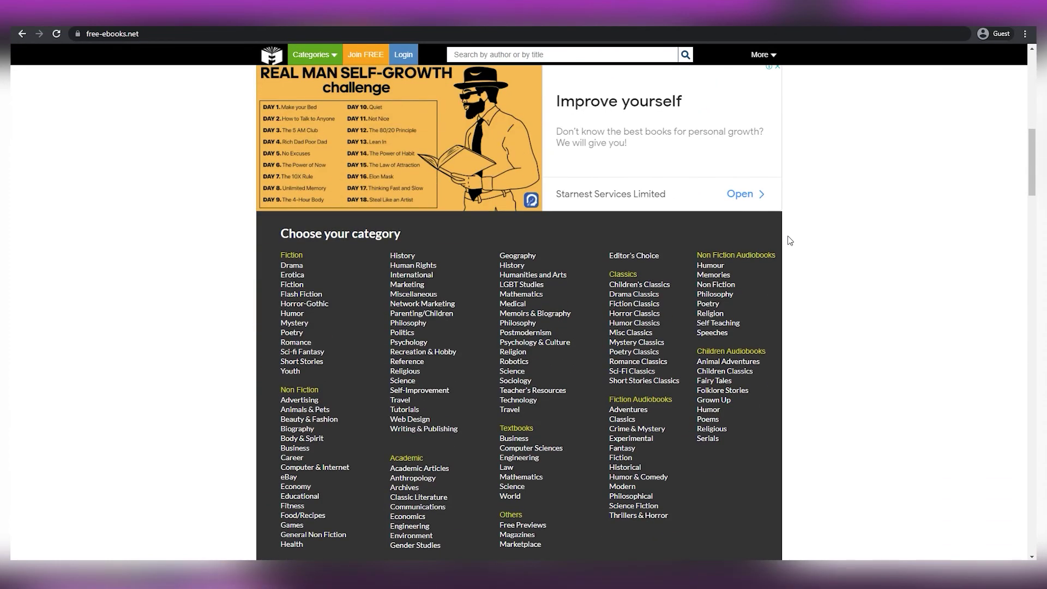
scroll(791, 241, up, 10)
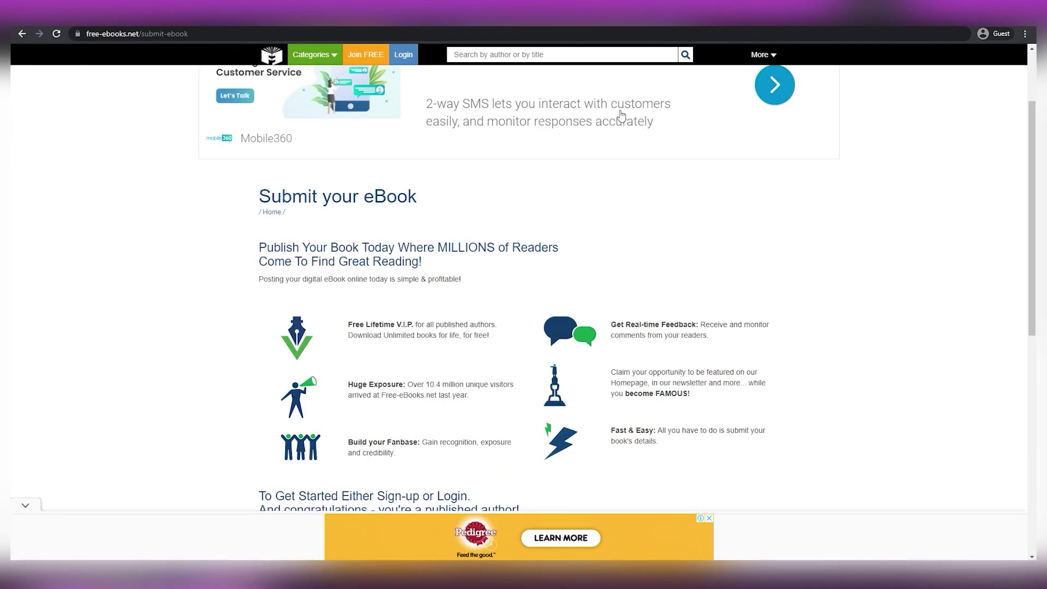
Step: Scroll the Submit your eBook page toward the Sign up Here! button
scroll(483, 222, up, 2)
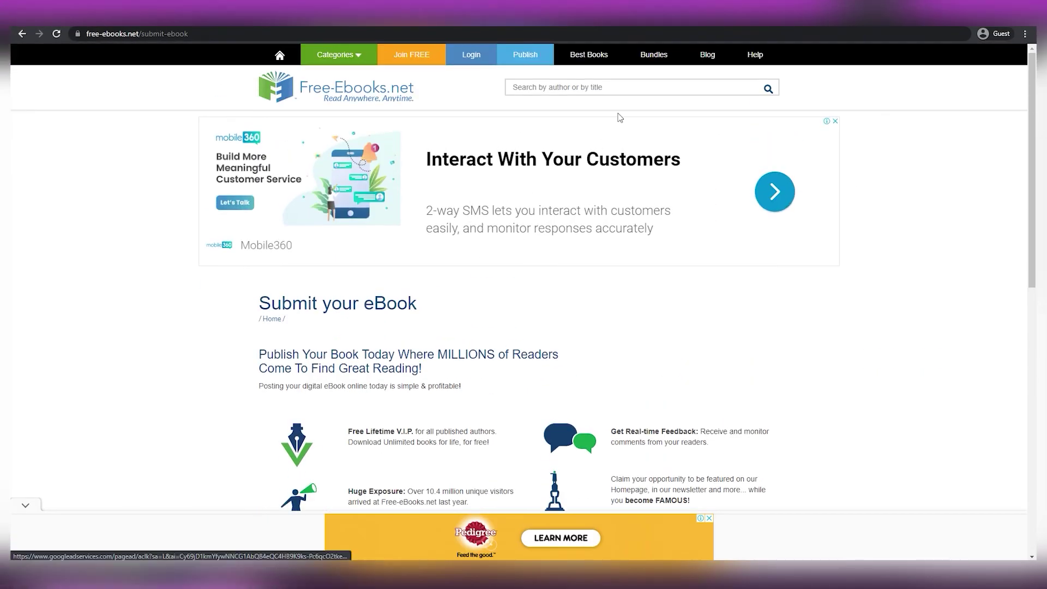
scroll(521, 174, down, 3)
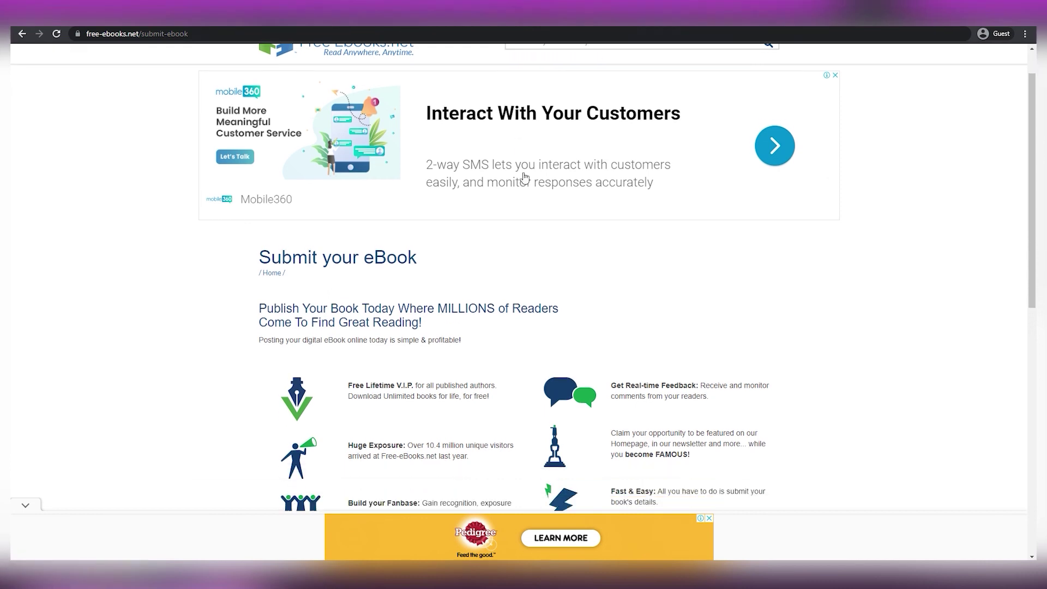